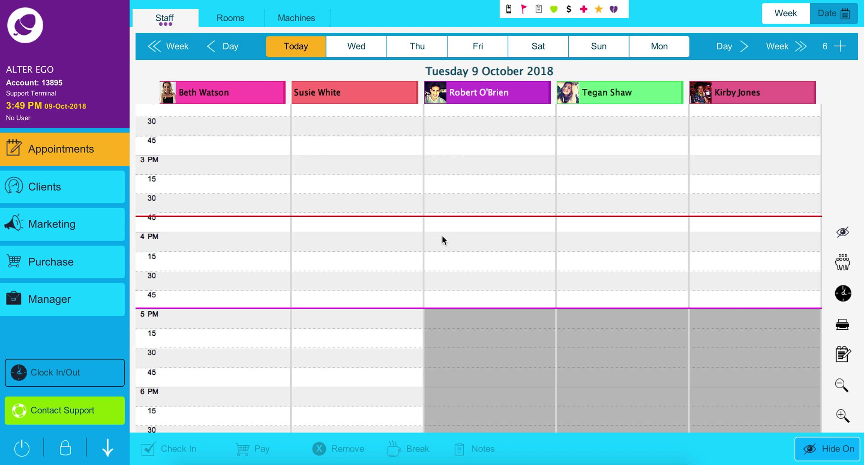
# - Open the manager's financial reports and set the finance report's date range to 01/10/2018 - 31/10/2018
pyautogui.click(106, 297)
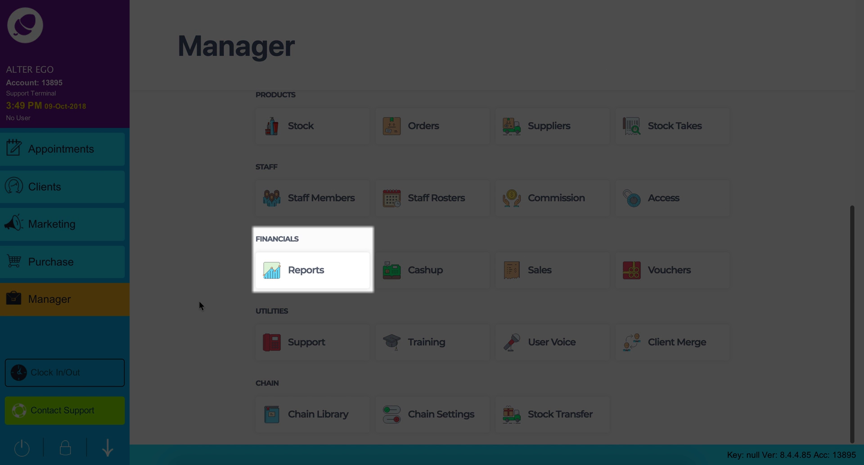
pyautogui.click(343, 276)
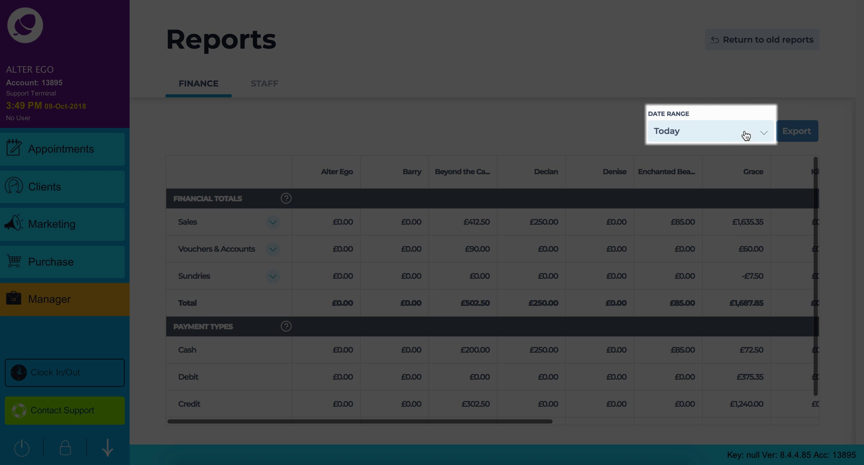
pyautogui.click(766, 132)
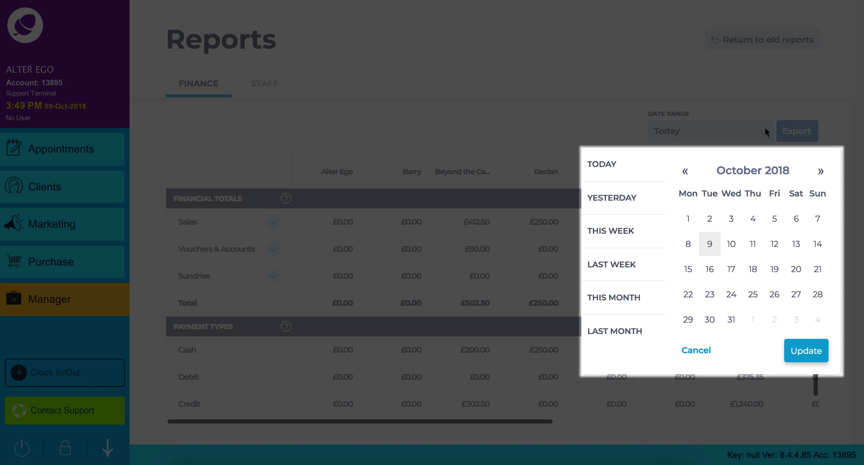
pyautogui.click(688, 217)
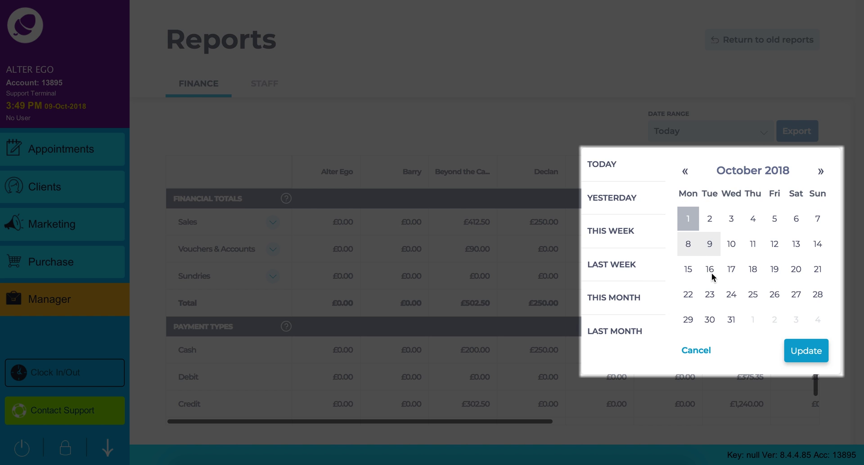
pyautogui.click(729, 320)
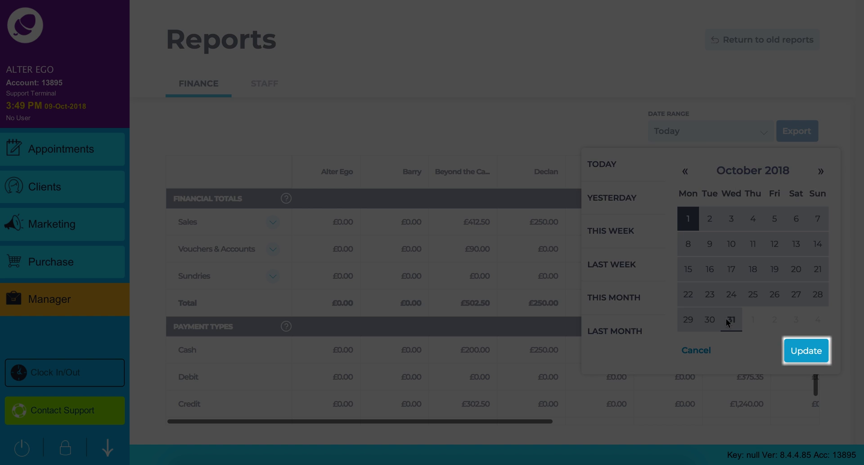
pyautogui.click(732, 320)
pyautogui.click(816, 351)
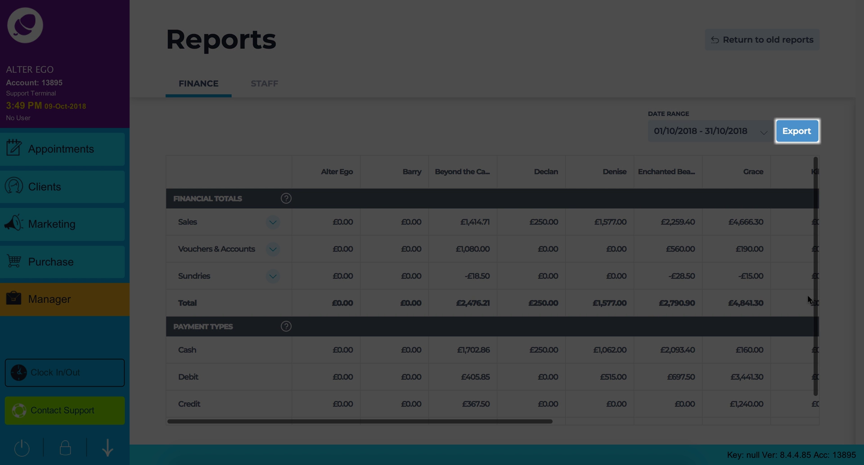
# - Check the finance report's export formats and read through the Financial Totals help text
pyautogui.click(801, 132)
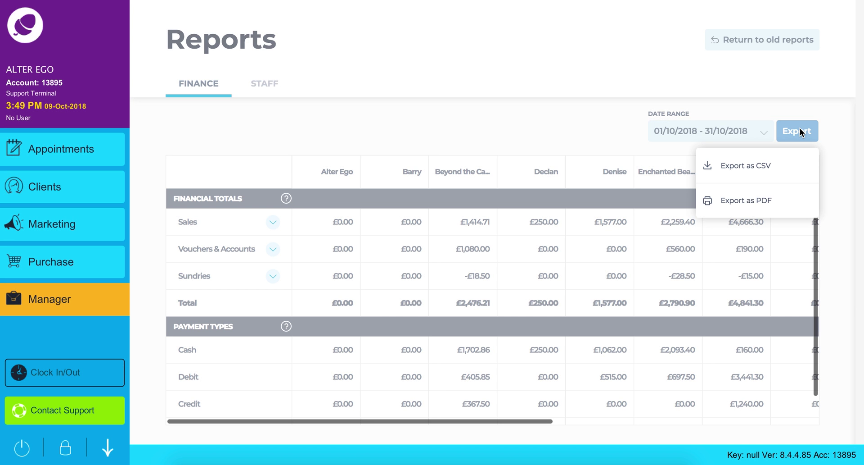
pyautogui.click(623, 26)
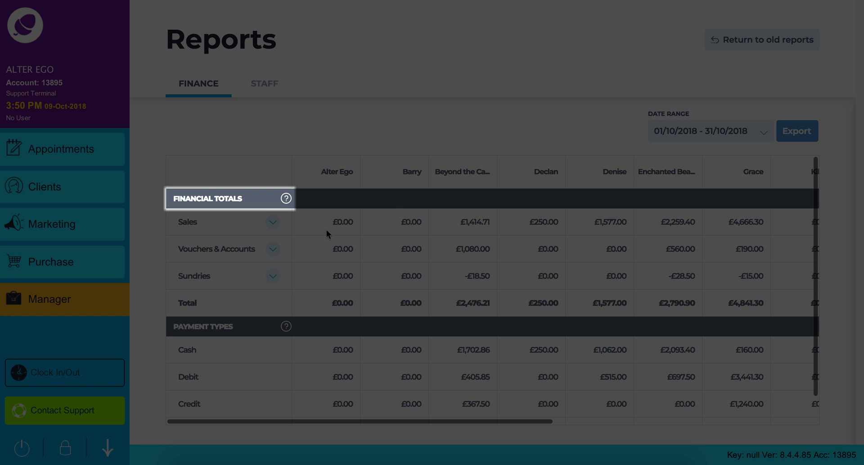
pyautogui.click(290, 201)
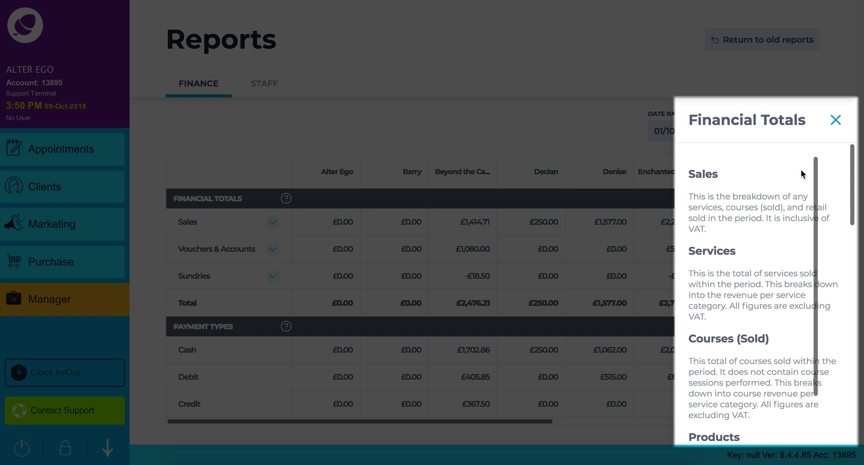
pyautogui.scroll(-1, 801, 170)
pyautogui.scroll(-10, 802, 171)
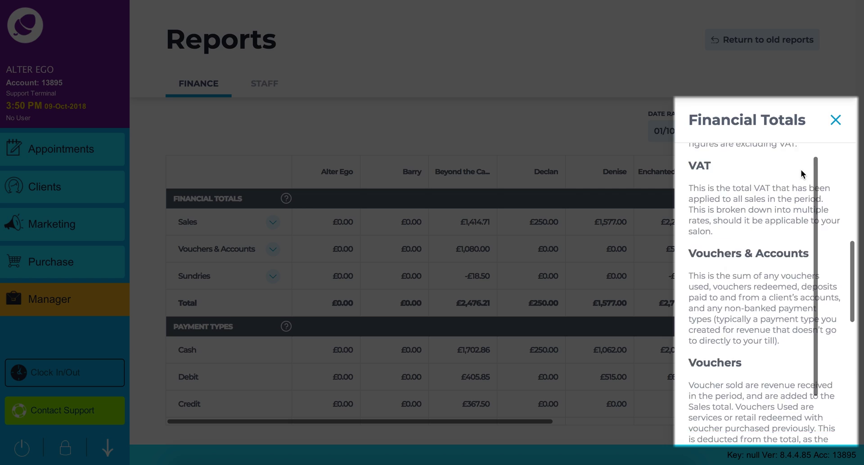
pyautogui.scroll(-8, 801, 169)
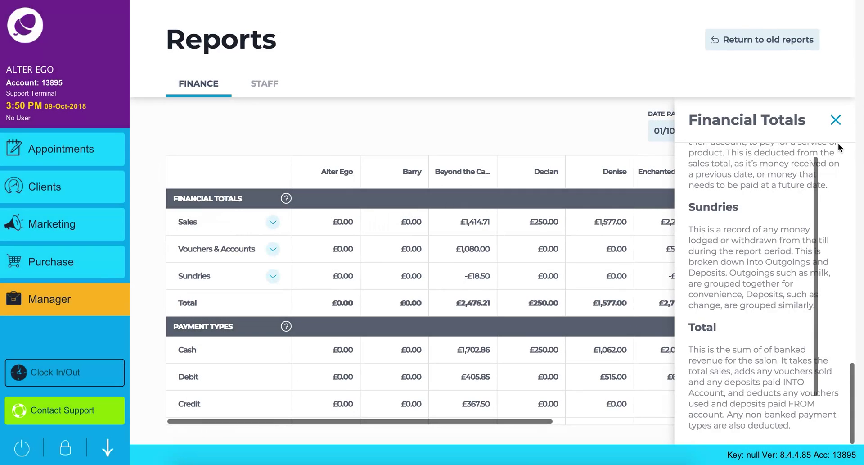
pyautogui.click(836, 120)
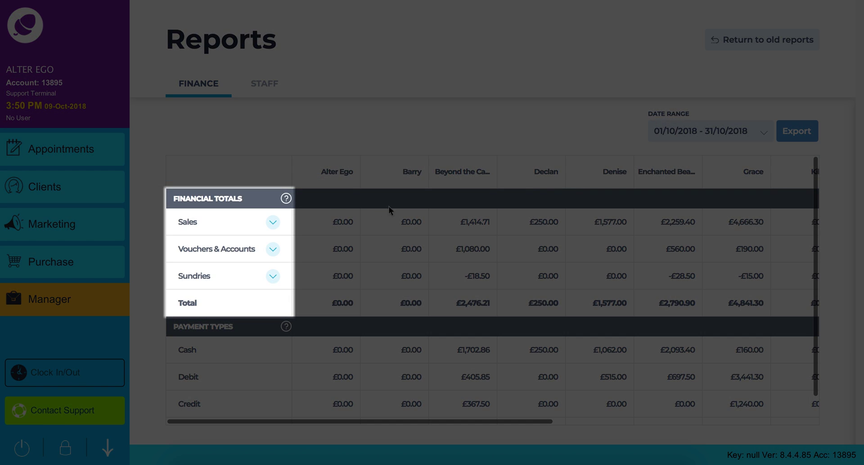
# - Examine the Sales breakdown and its Services categories under Financial Totals, and collapse both again
pyautogui.click(273, 222)
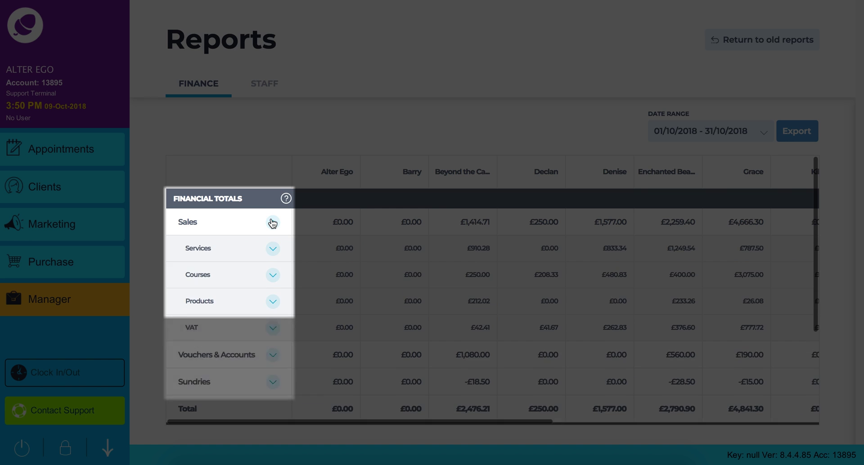
pyautogui.click(273, 250)
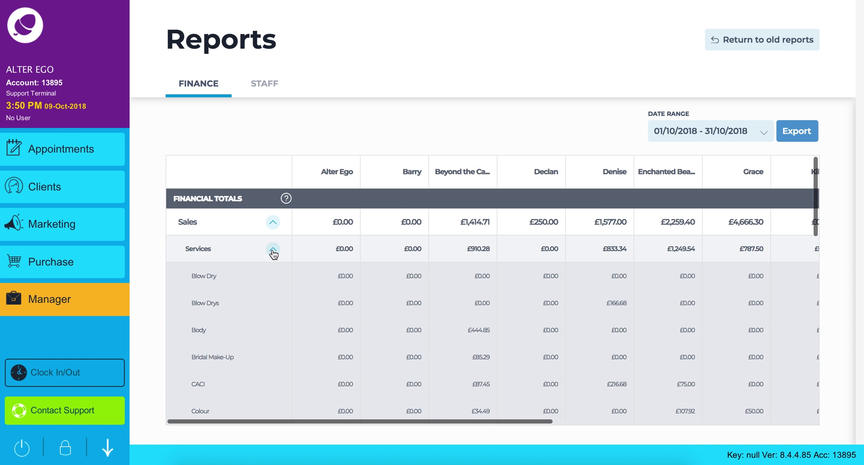
pyautogui.click(273, 250)
pyautogui.click(273, 222)
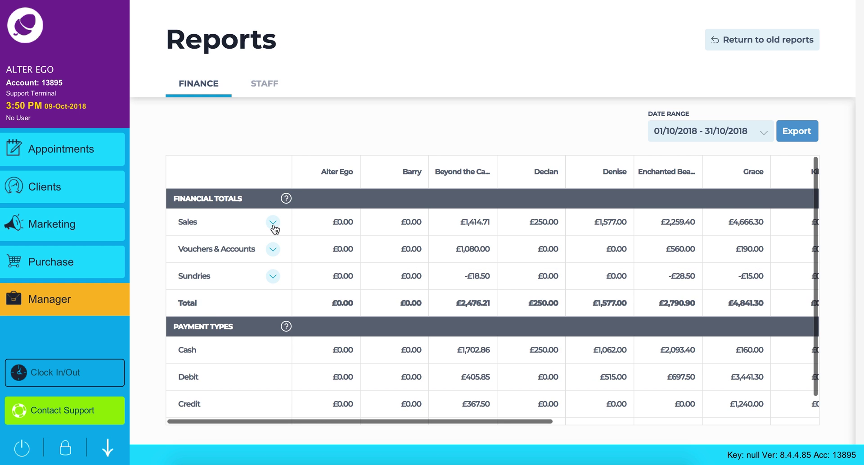
# - Read the help text for the Payment Types section of the finance report and close it
pyautogui.scroll(-1, 276, 253)
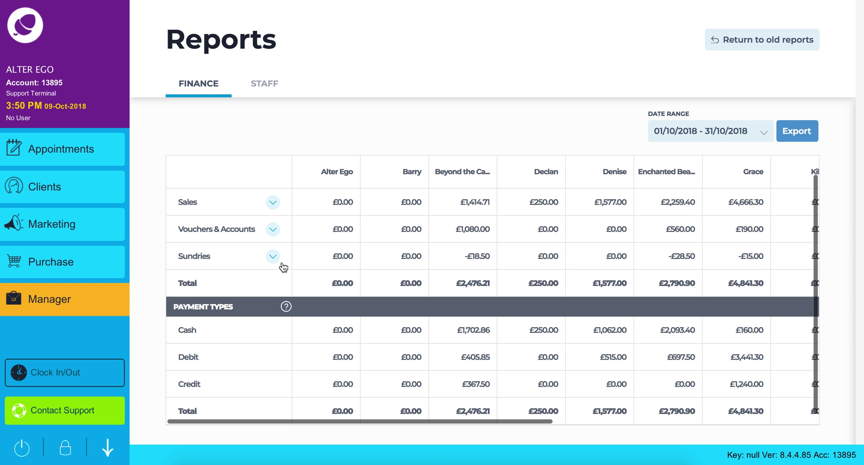
pyautogui.click(287, 307)
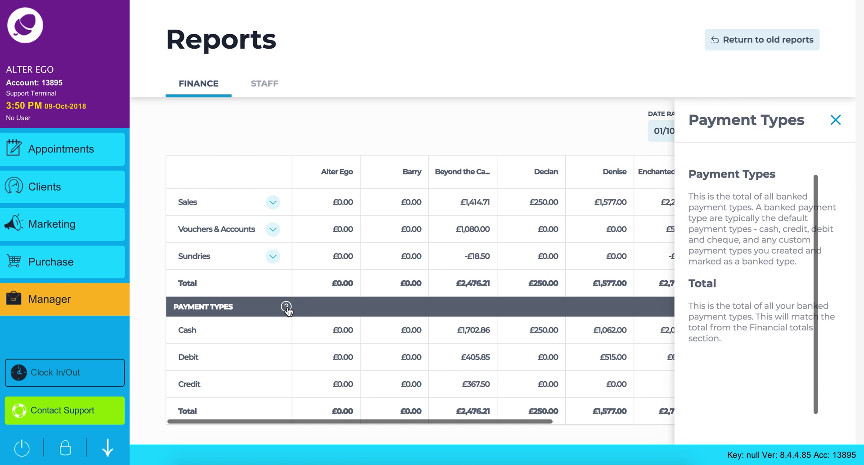
pyautogui.click(836, 119)
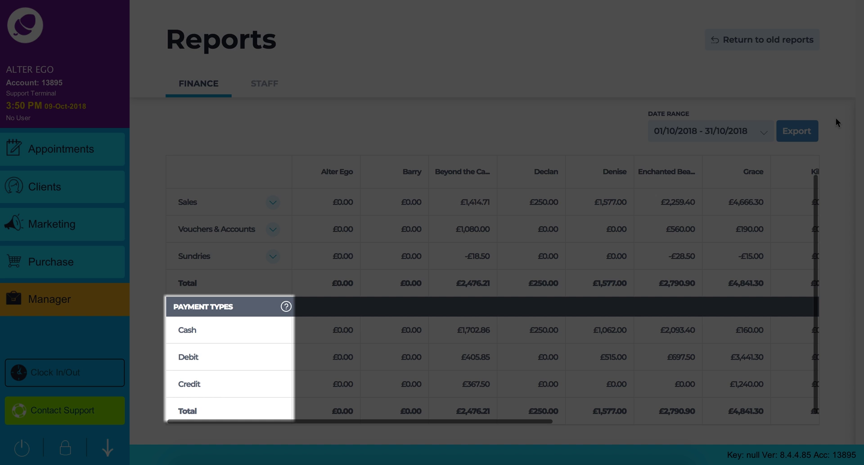
pyautogui.click(836, 118)
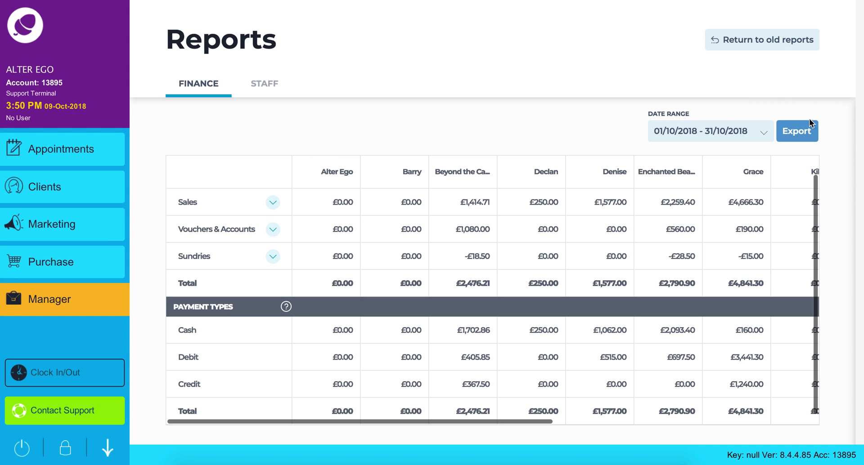
# - Switch to the staff report and view the available date range choices
pyautogui.click(264, 84)
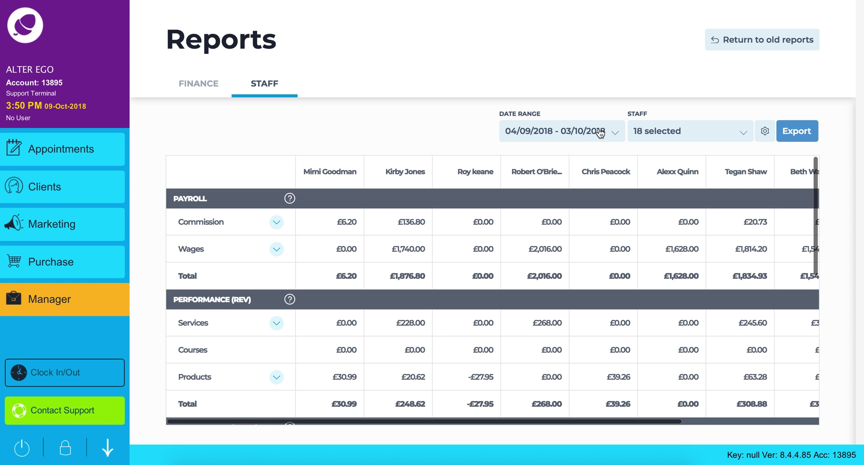
pyautogui.click(619, 133)
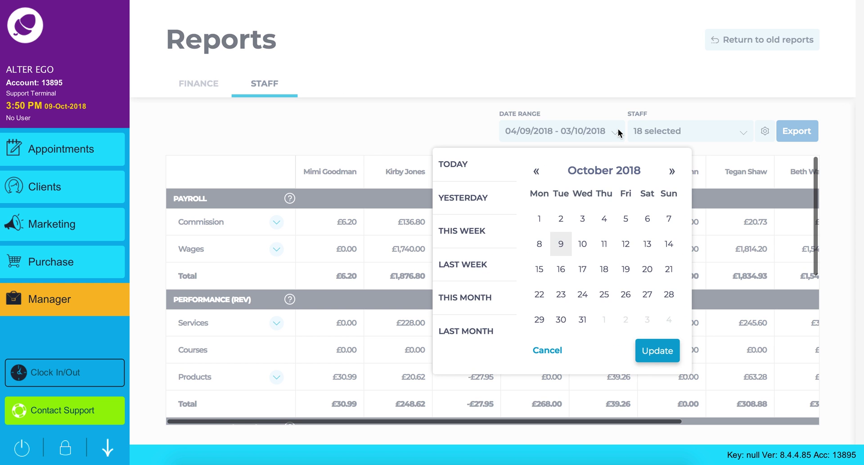
pyautogui.click(618, 129)
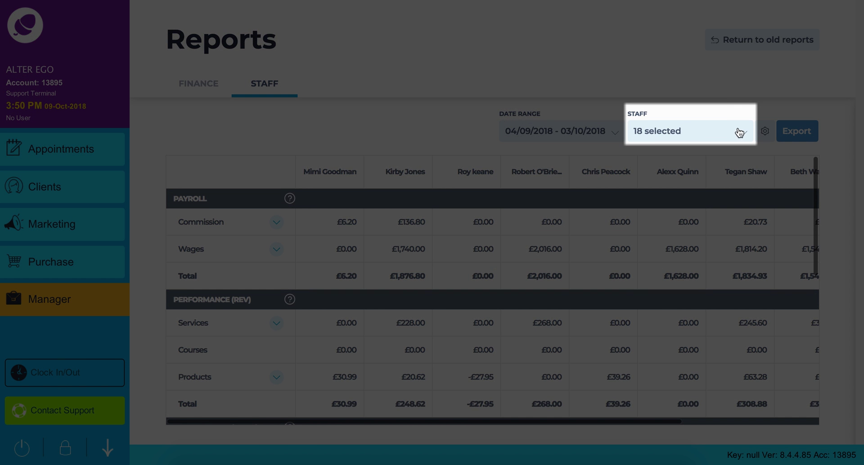
# - Try out the staff filter by toggling individual entries such as Make Up Artist and using Deselect All
pyautogui.click(742, 131)
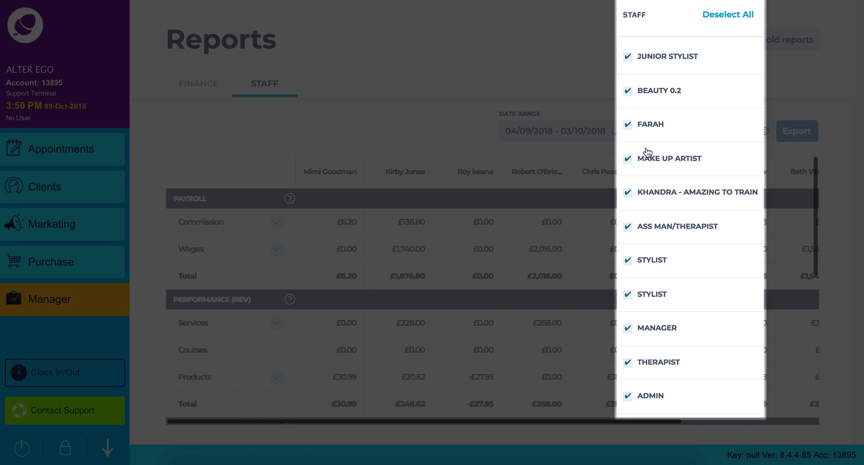
pyautogui.click(628, 159)
pyautogui.click(628, 193)
pyautogui.click(726, 15)
pyautogui.click(580, 51)
# - Open the payroll report setup, review the payroll frequency choices and set the payroll period to end on Last Day of Month
pyautogui.click(765, 131)
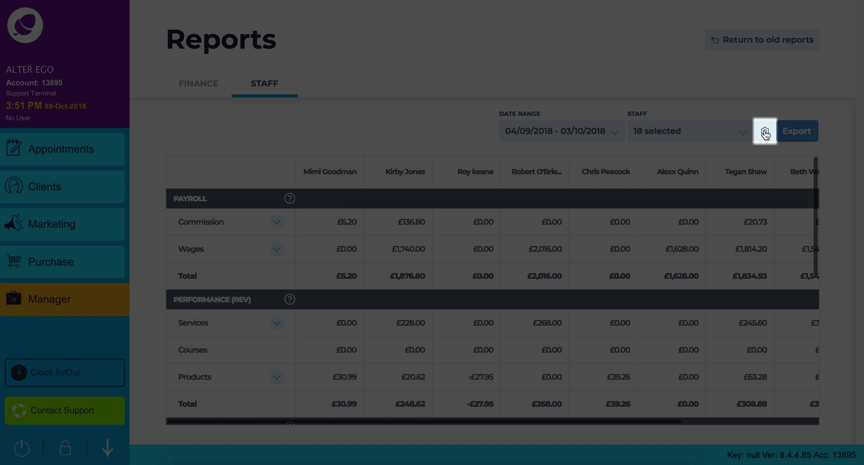
pyautogui.click(765, 131)
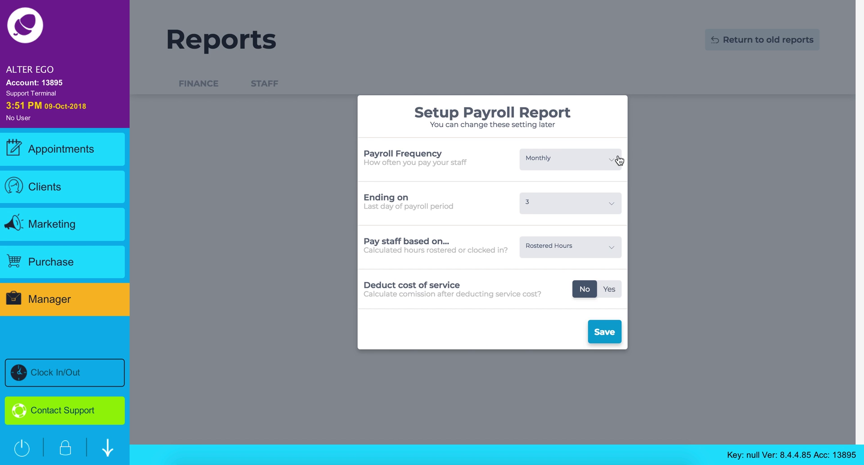
pyautogui.click(617, 160)
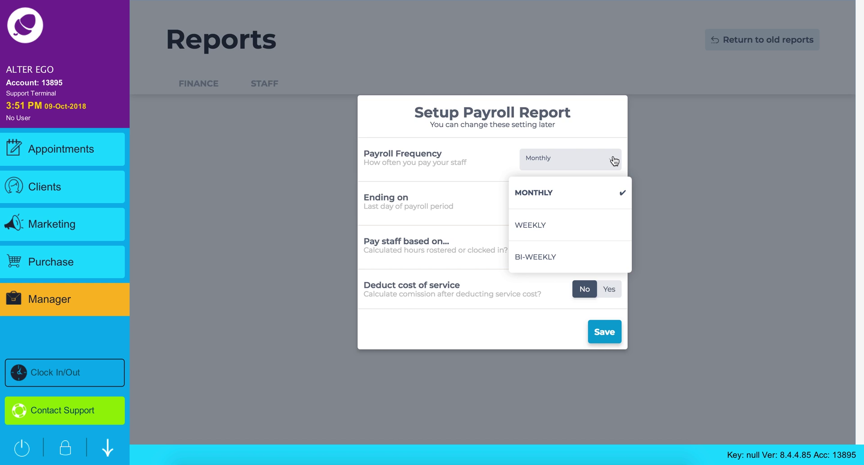
pyautogui.click(495, 158)
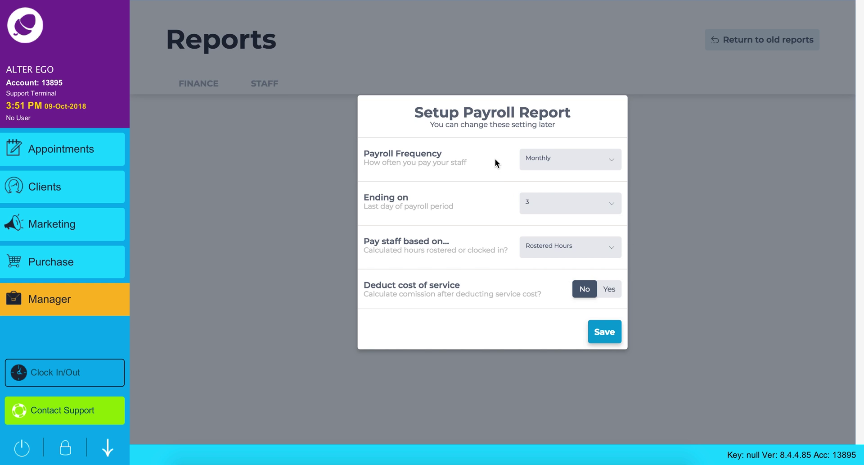
pyautogui.click(618, 206)
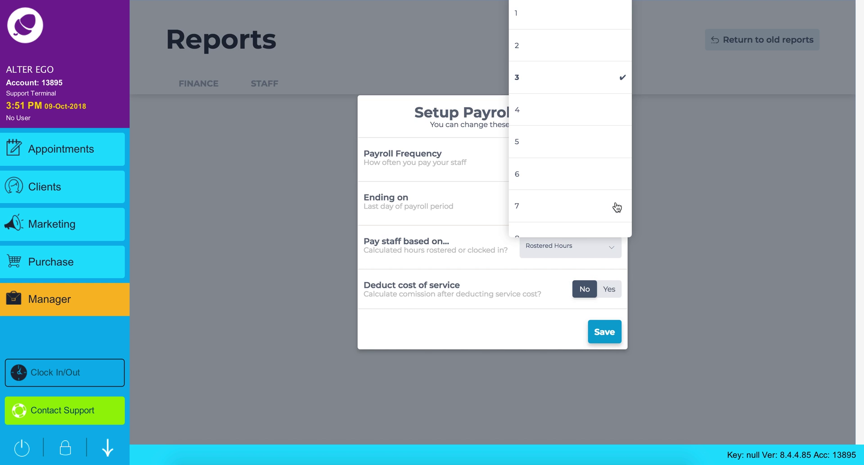
pyautogui.scroll(-15, 618, 207)
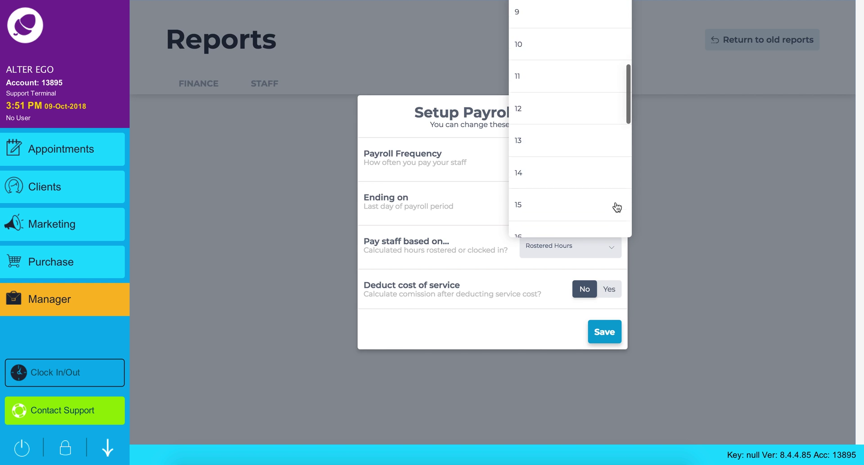
pyautogui.click(583, 223)
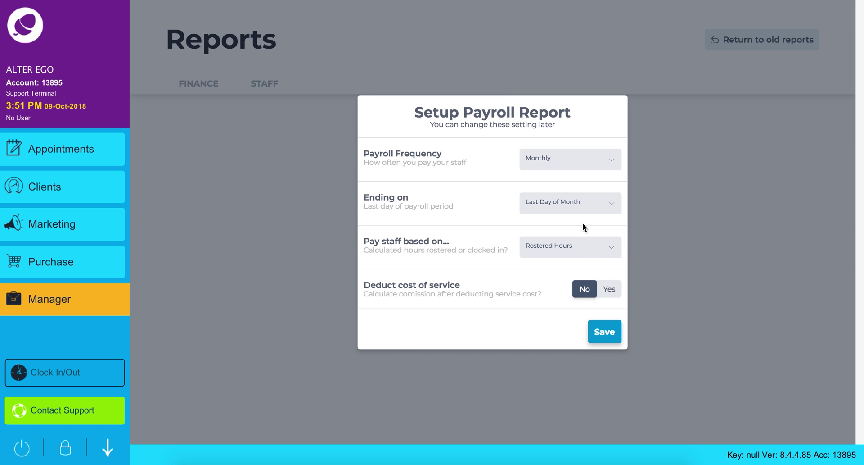
# - Save the payroll report setup with staff pay based on Clocked in/out and Deduct cost of service set to No
pyautogui.click(608, 247)
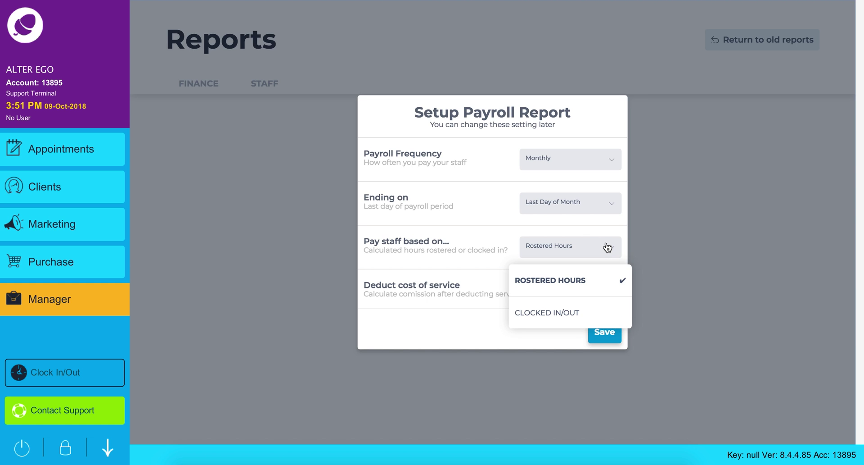
pyautogui.click(572, 311)
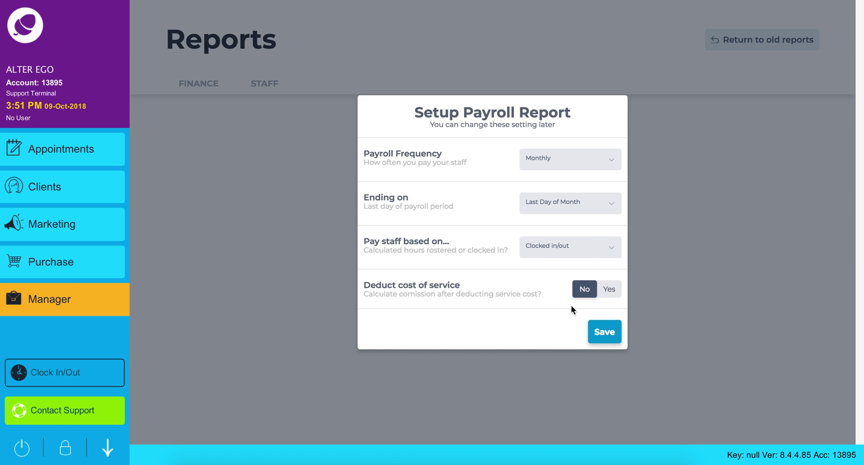
pyautogui.click(610, 289)
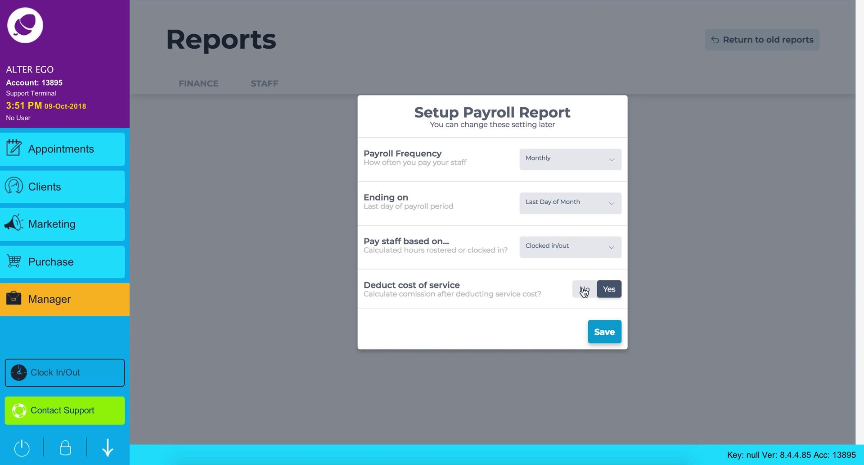
pyautogui.click(584, 291)
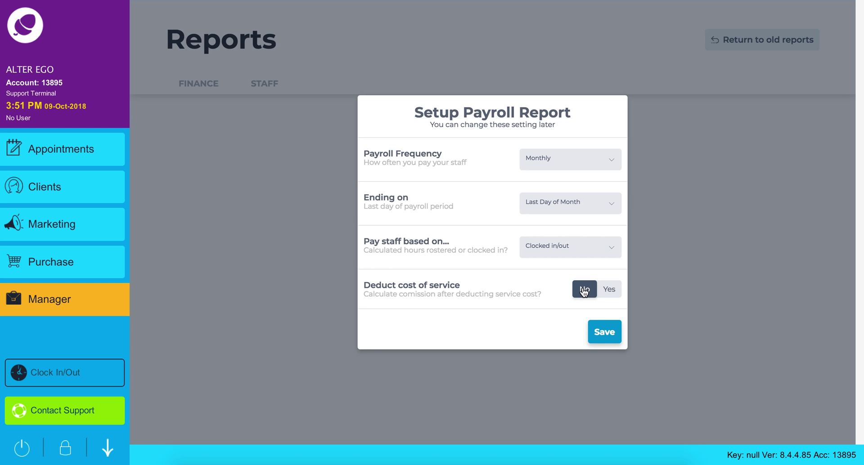
pyautogui.click(604, 332)
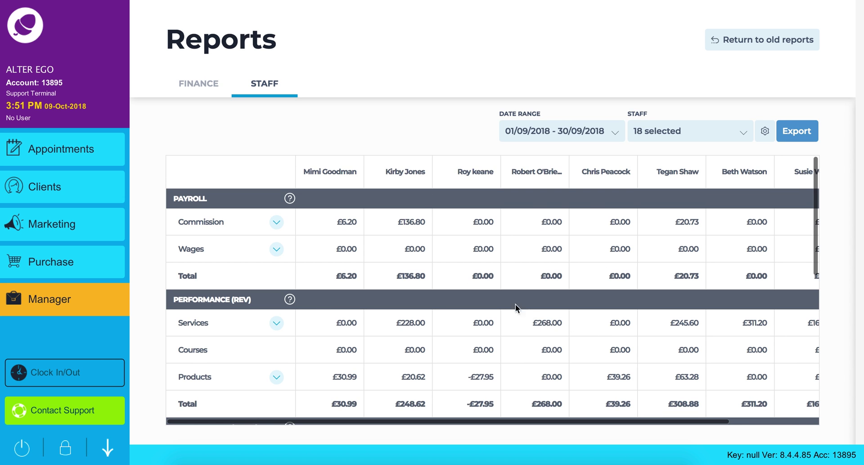
# - Read the help text for the Payroll section, covering commission, wages and total payroll, and close it
pyautogui.click(289, 198)
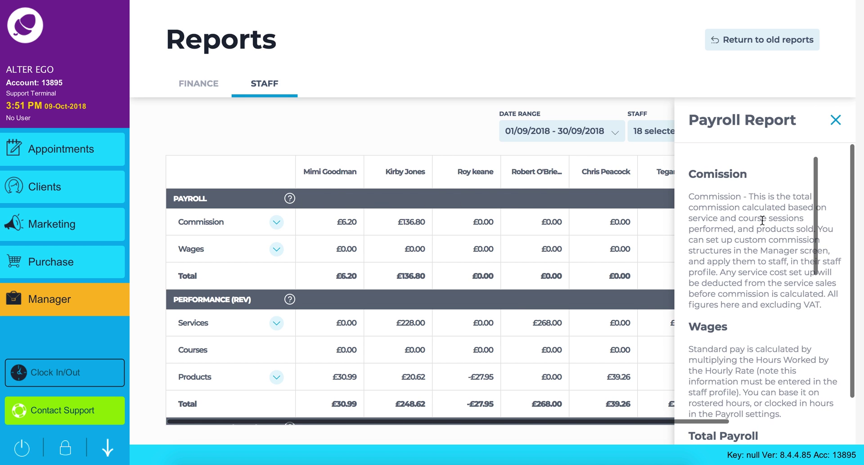
pyautogui.scroll(-2, 763, 218)
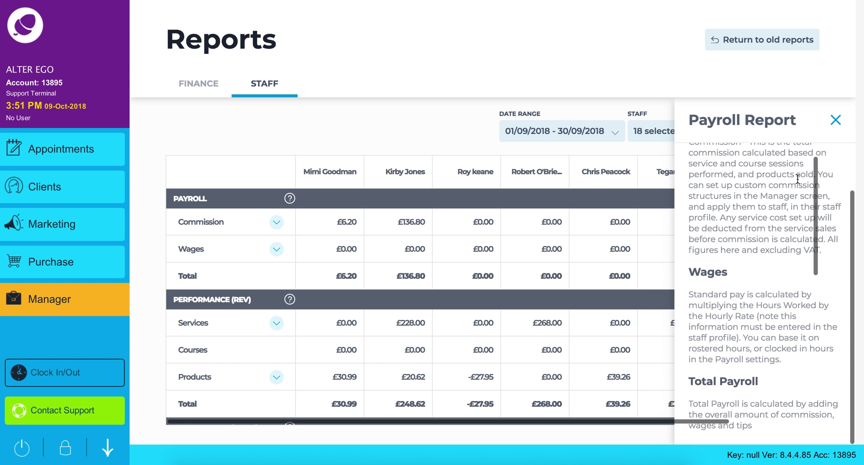
pyautogui.click(837, 122)
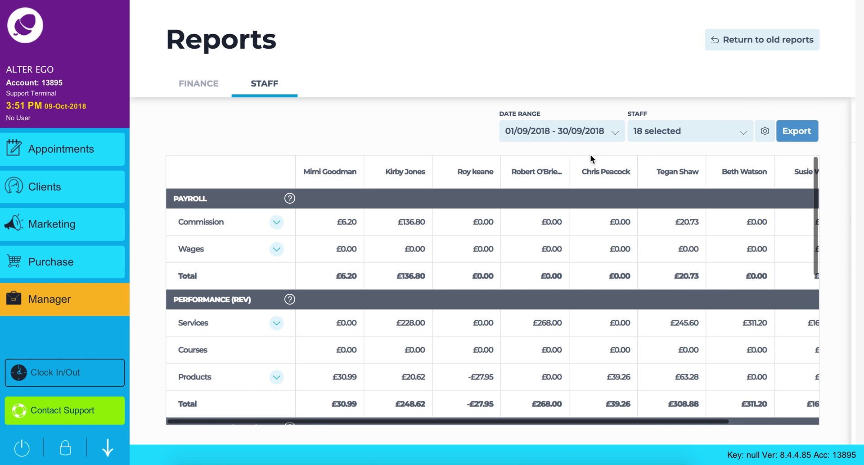
# - Expand the Commission row and its Service breakdown in the Payroll section to view them, and collapse both again
pyautogui.click(277, 220)
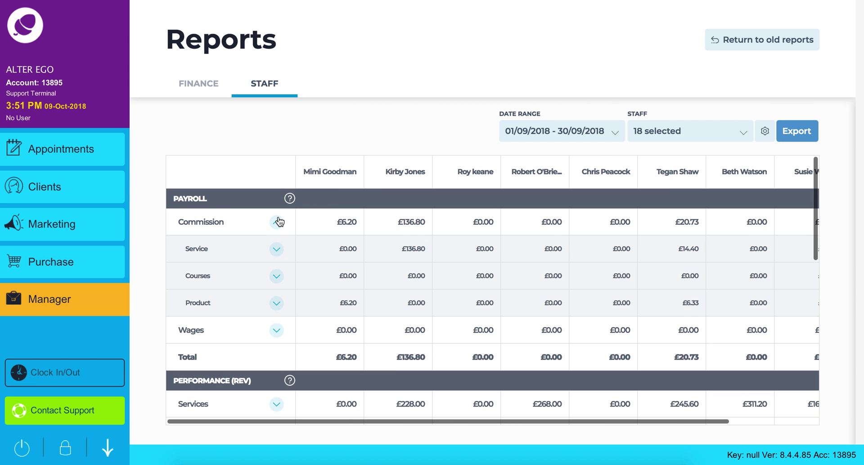
pyautogui.click(277, 247)
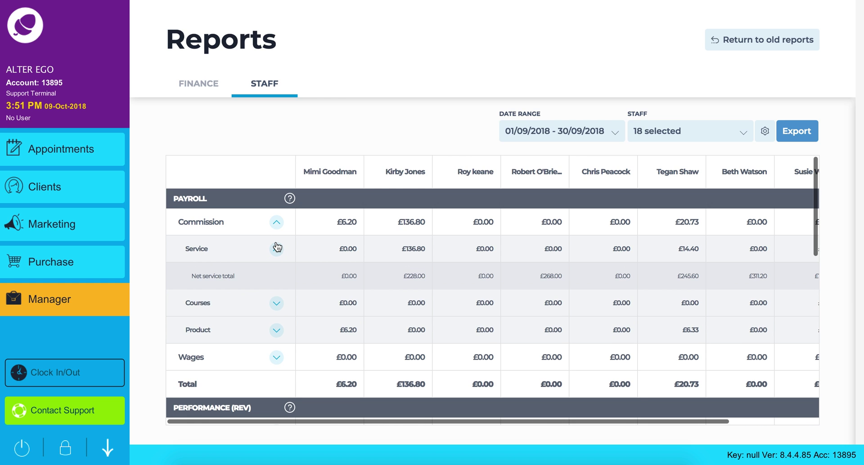
pyautogui.click(277, 247)
pyautogui.click(277, 223)
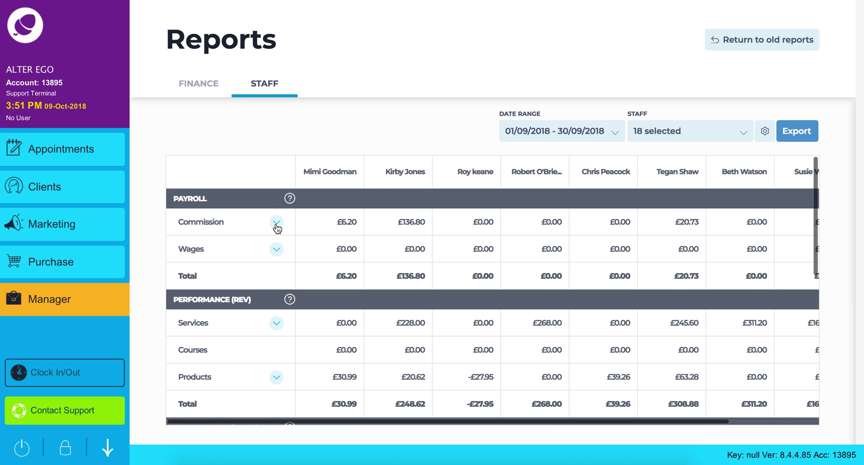
# - Read the help text for the Performance (Rev) section, covering services, courses, product and total, and close it
pyautogui.click(290, 301)
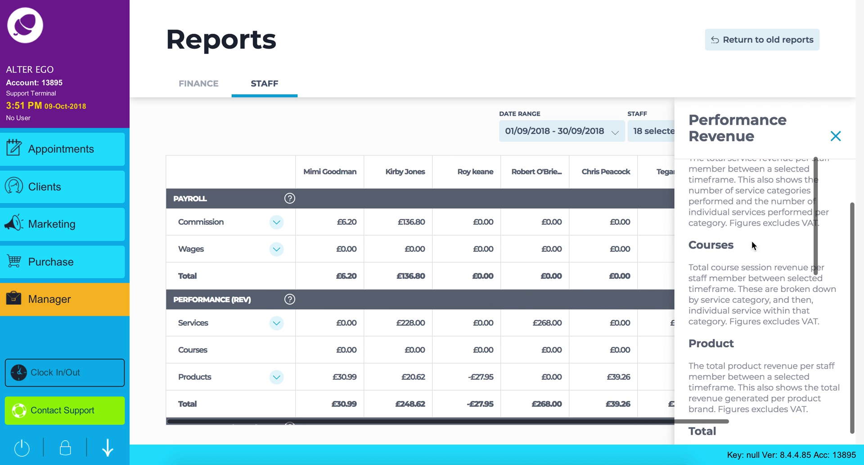
pyautogui.scroll(1, 759, 239)
pyautogui.scroll(2, 765, 236)
pyautogui.scroll(-4, 765, 236)
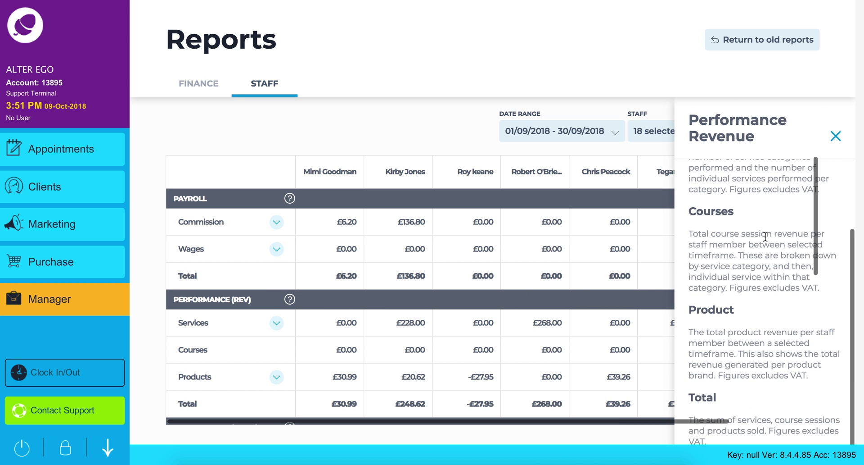
pyautogui.scroll(4, 765, 236)
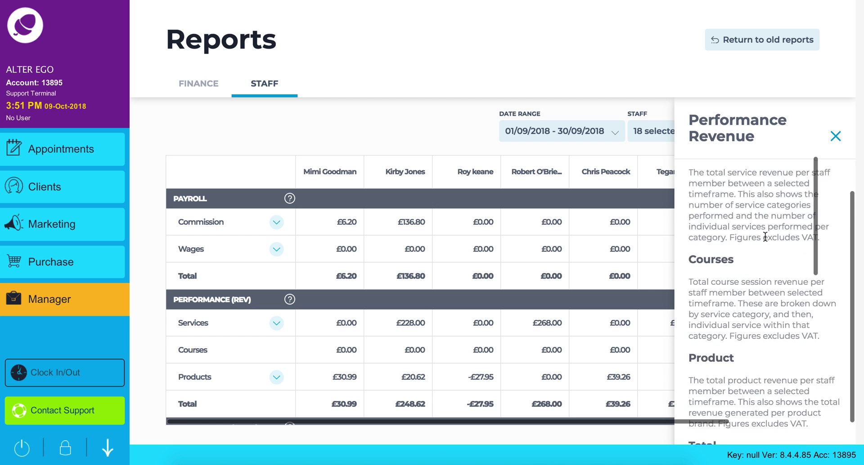
pyautogui.click(836, 135)
# - Read through the help text for the Performance (Stats) section, from Services to Client Retention, and close it
pyautogui.scroll(-5, 344, 333)
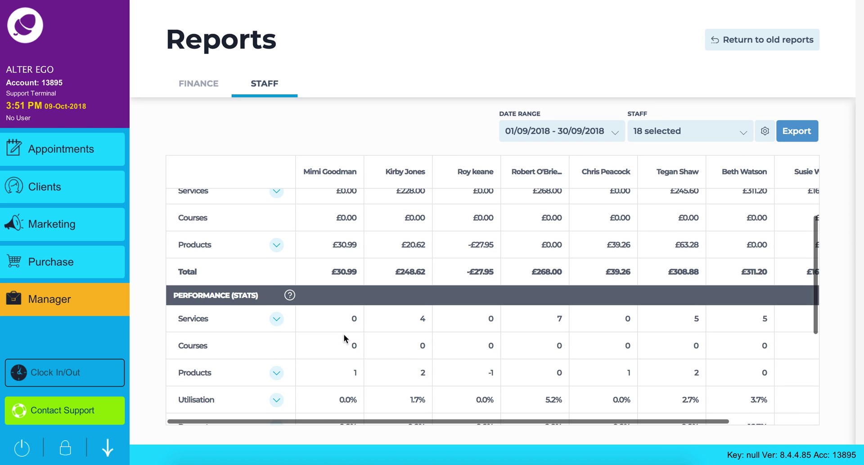
pyautogui.scroll(-1, 344, 338)
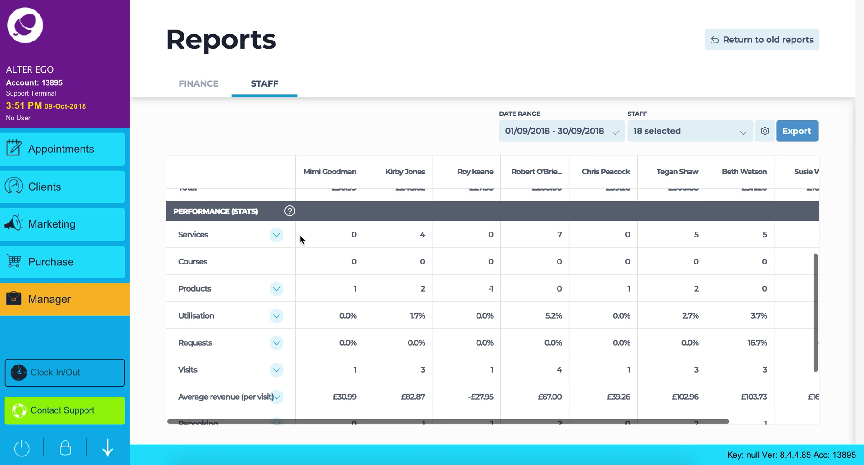
pyautogui.click(290, 211)
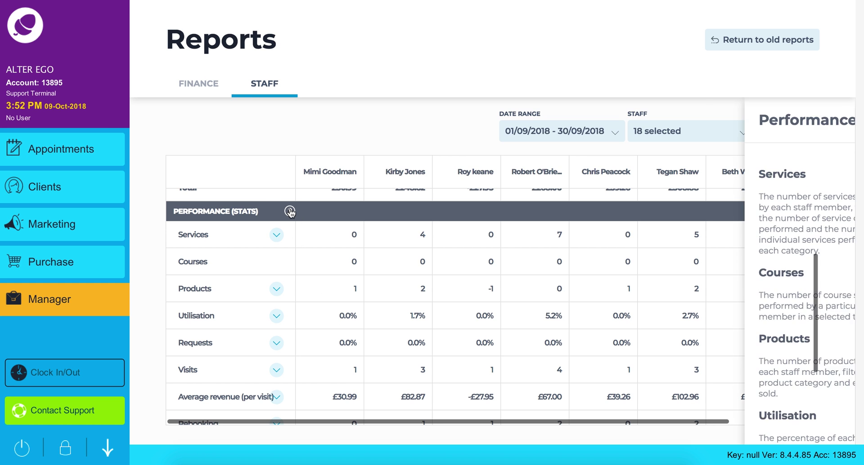
pyautogui.scroll(-3, 758, 235)
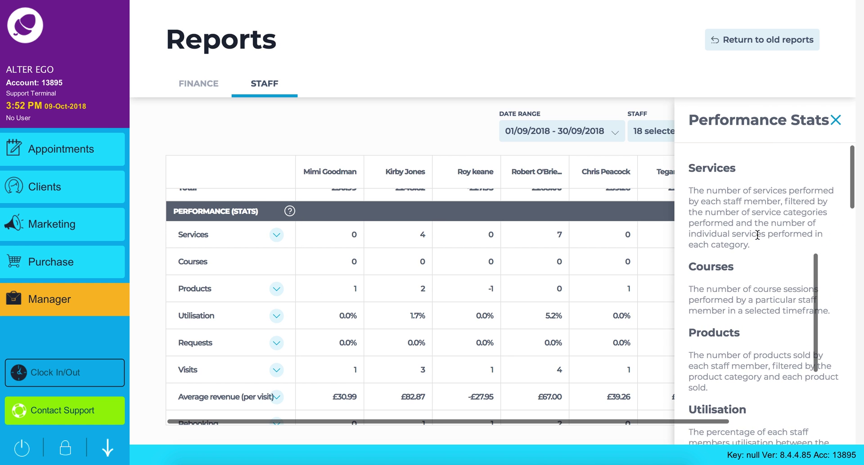
pyautogui.scroll(-3, 757, 235)
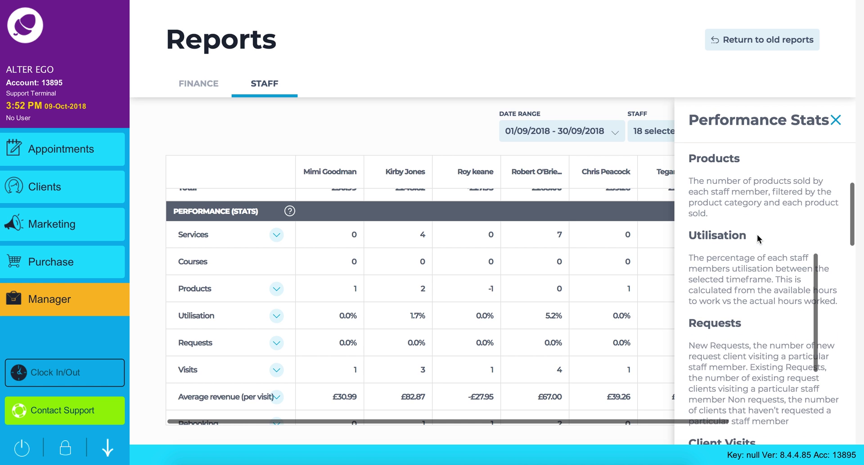
pyautogui.scroll(-4, 757, 234)
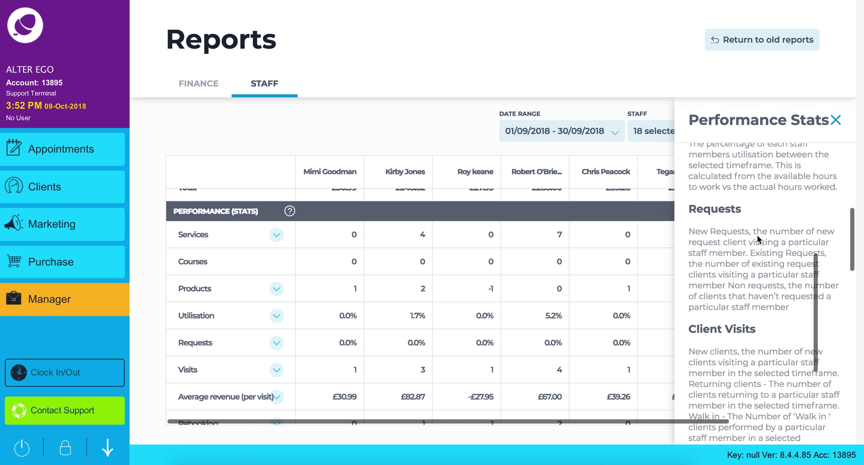
pyautogui.scroll(-3, 758, 234)
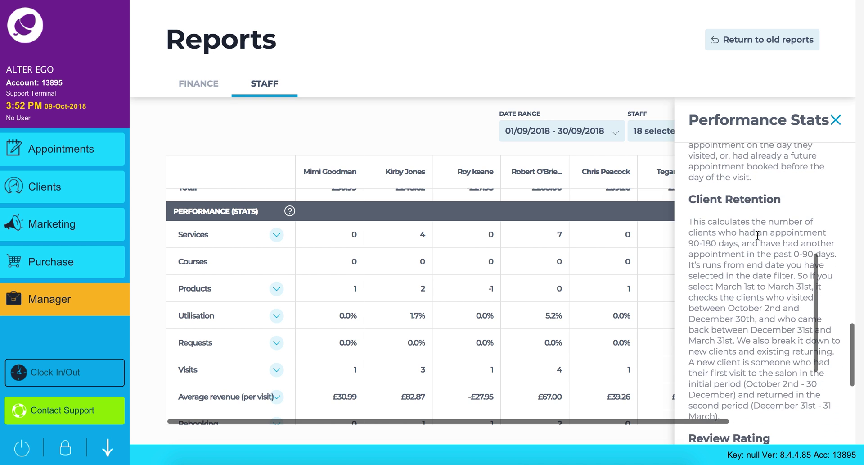
pyautogui.scroll(-2, 758, 235)
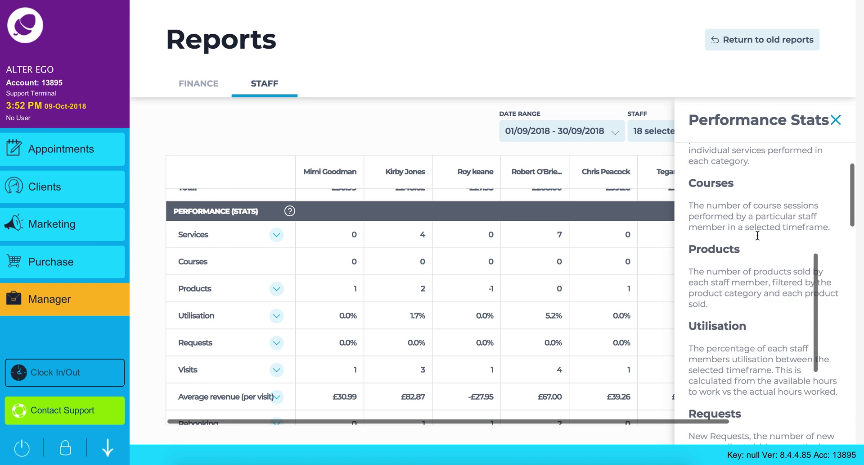
pyautogui.click(835, 122)
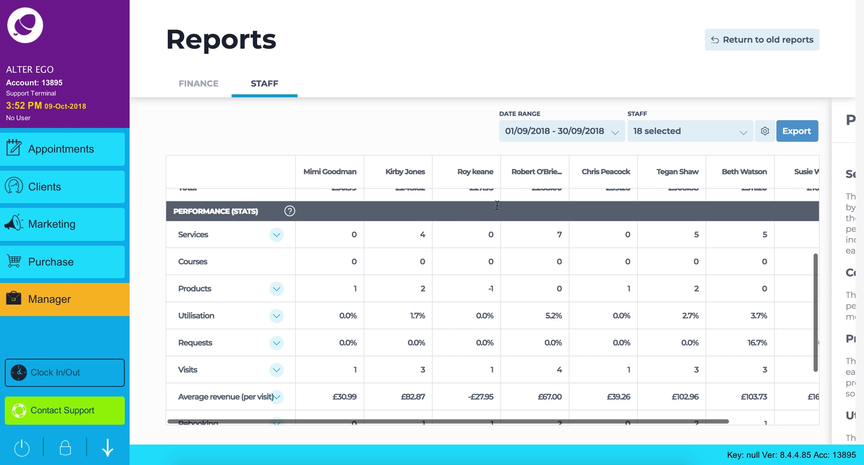
# - Leave the new staff report and return to the old reports
pyautogui.click(276, 289)
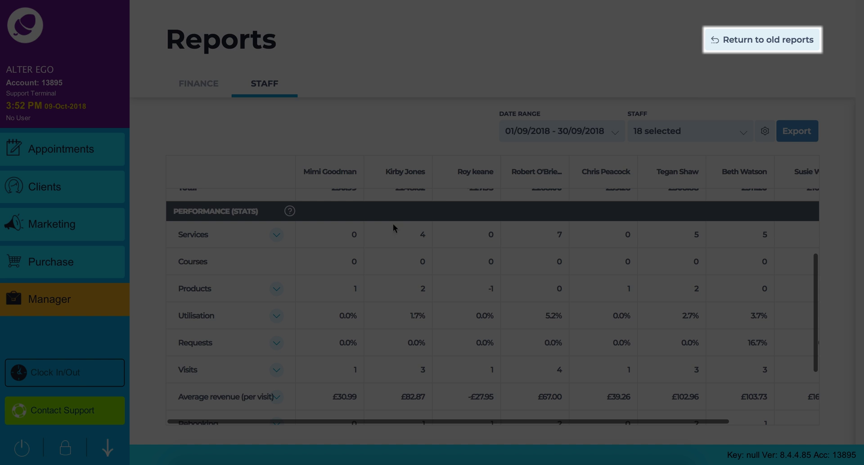
pyautogui.click(760, 43)
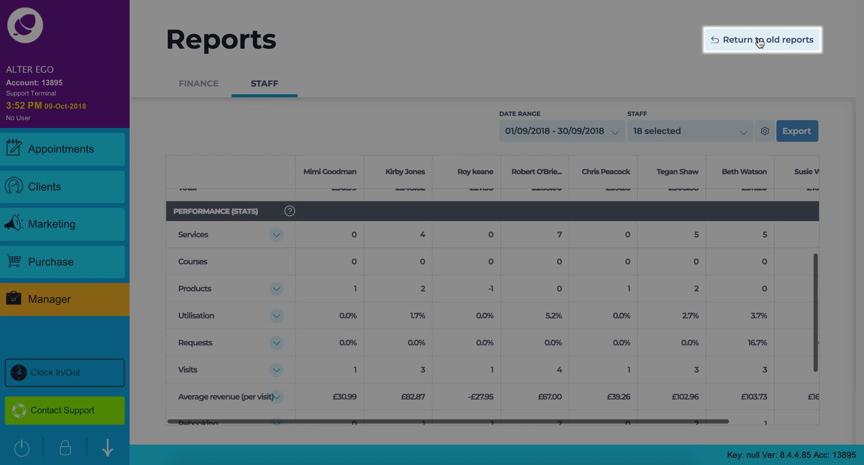
pyautogui.click(760, 43)
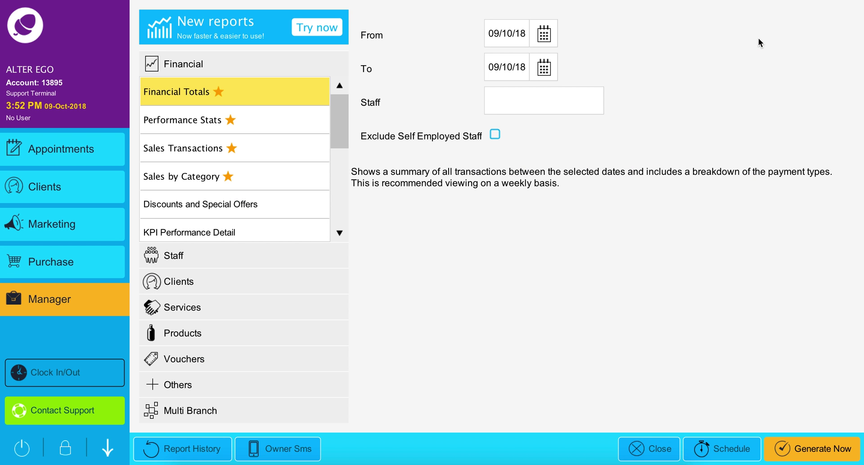